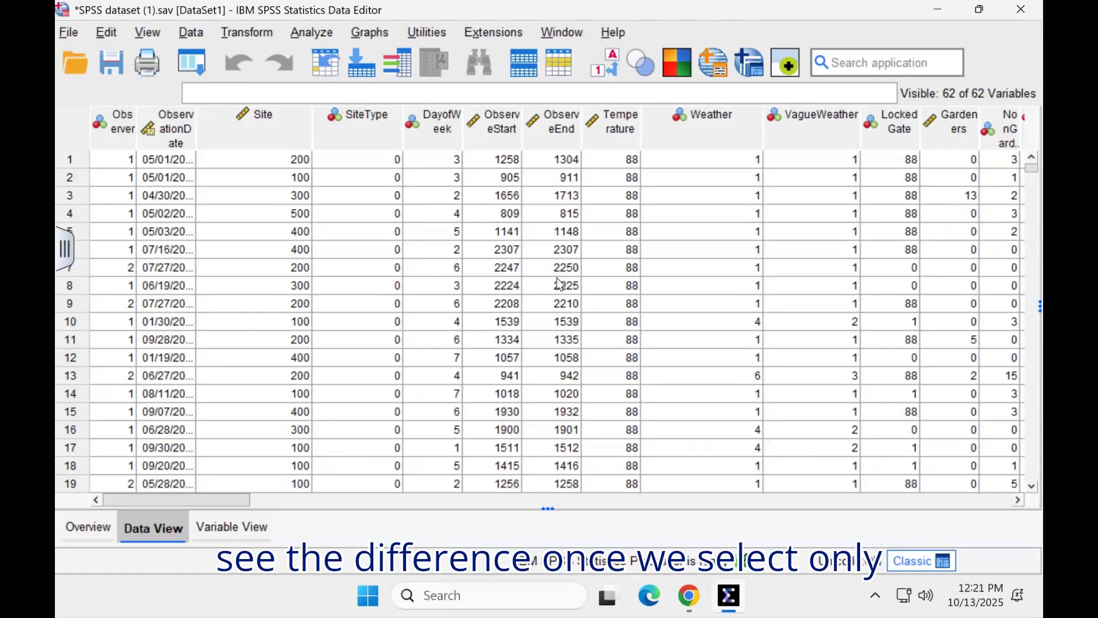
# Step: Open the Frequencies analysis and show its variable list by variable names instead of labels
pyautogui.click(312, 32)
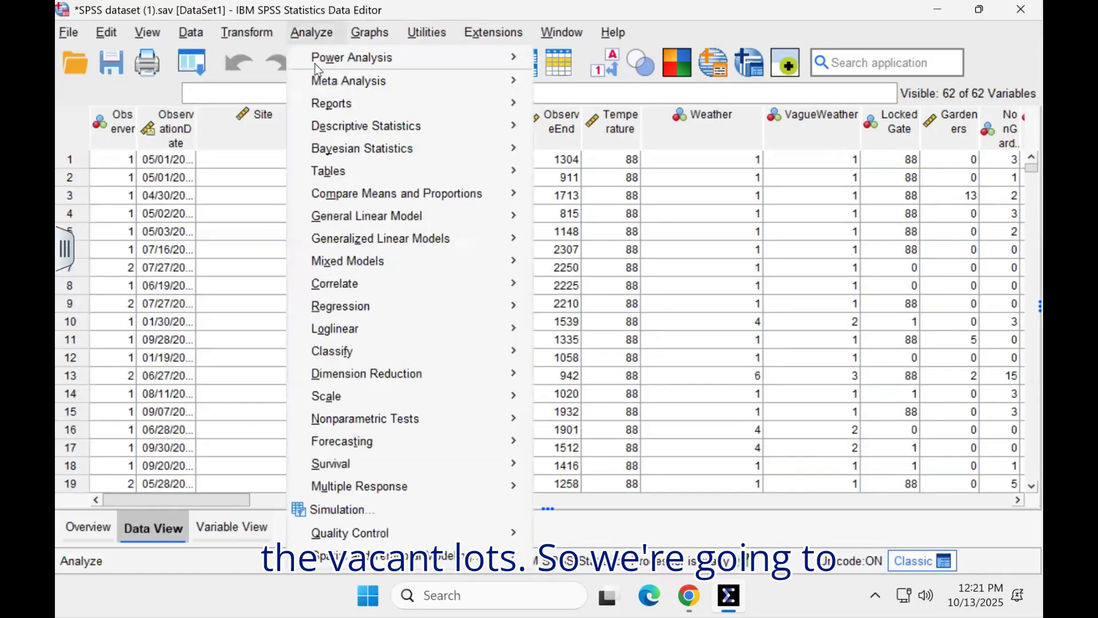
pyautogui.moveTo(335, 129)
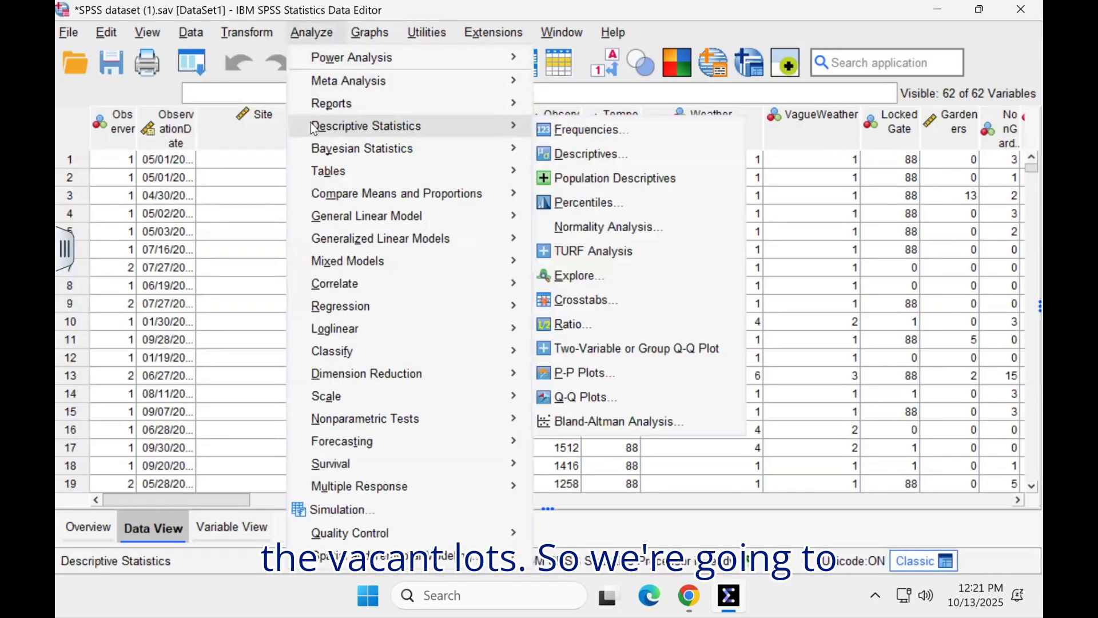
pyautogui.click(546, 133)
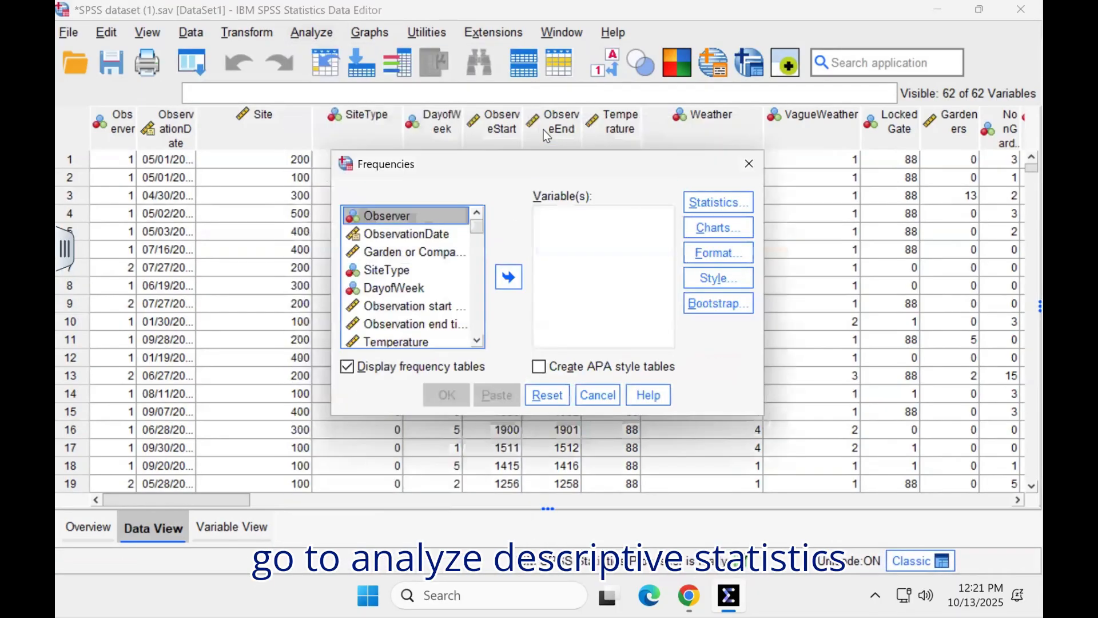
pyautogui.rightClick(389, 269)
pyautogui.click(387, 297)
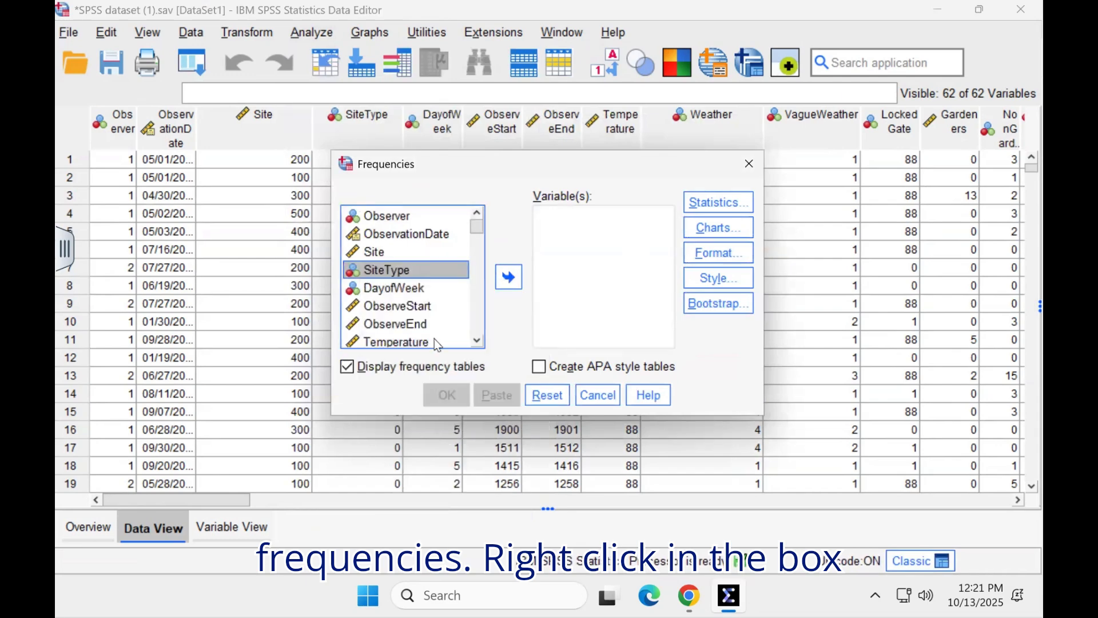
# Step: Add Trash_Litter as the variable to analyze in Frequencies
pyautogui.scroll(-7, 478, 341)
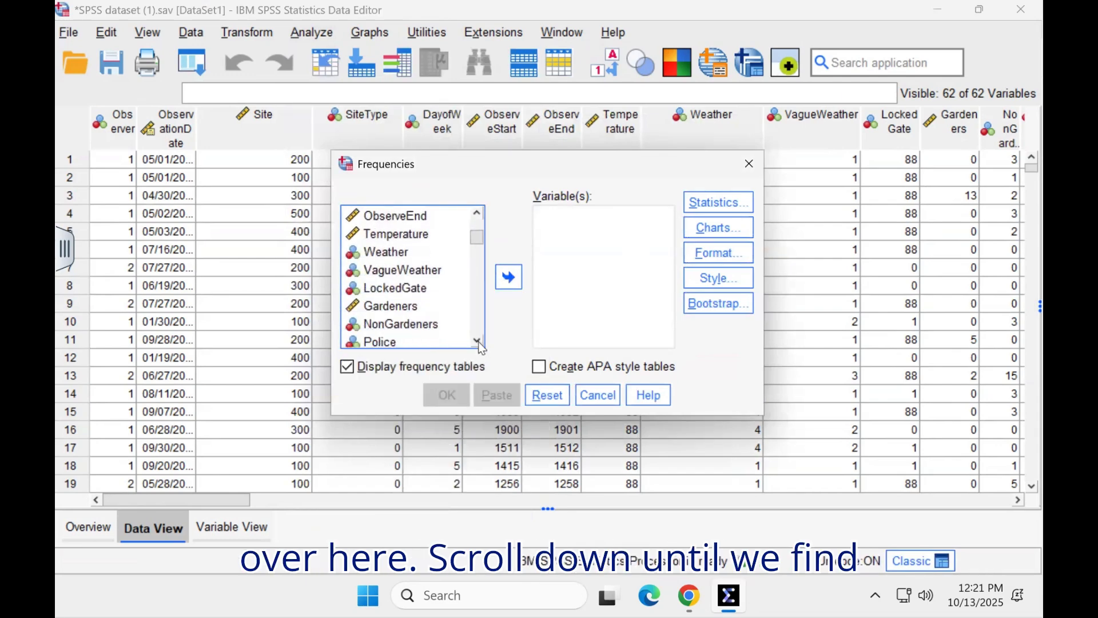
pyautogui.scroll(-4, 478, 342)
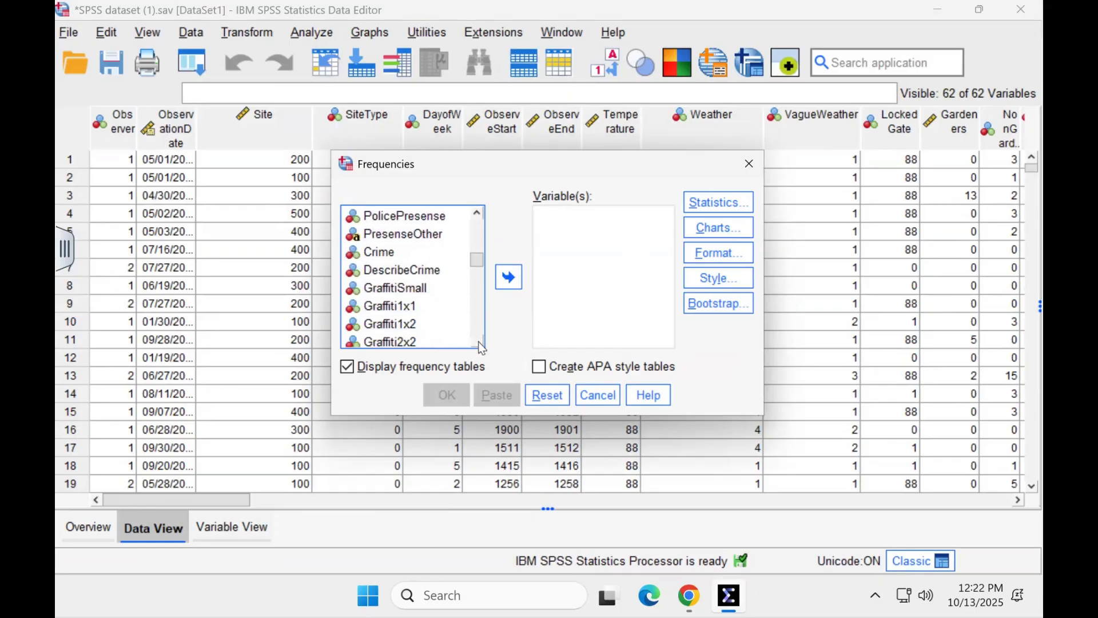
pyautogui.scroll(-4, 478, 342)
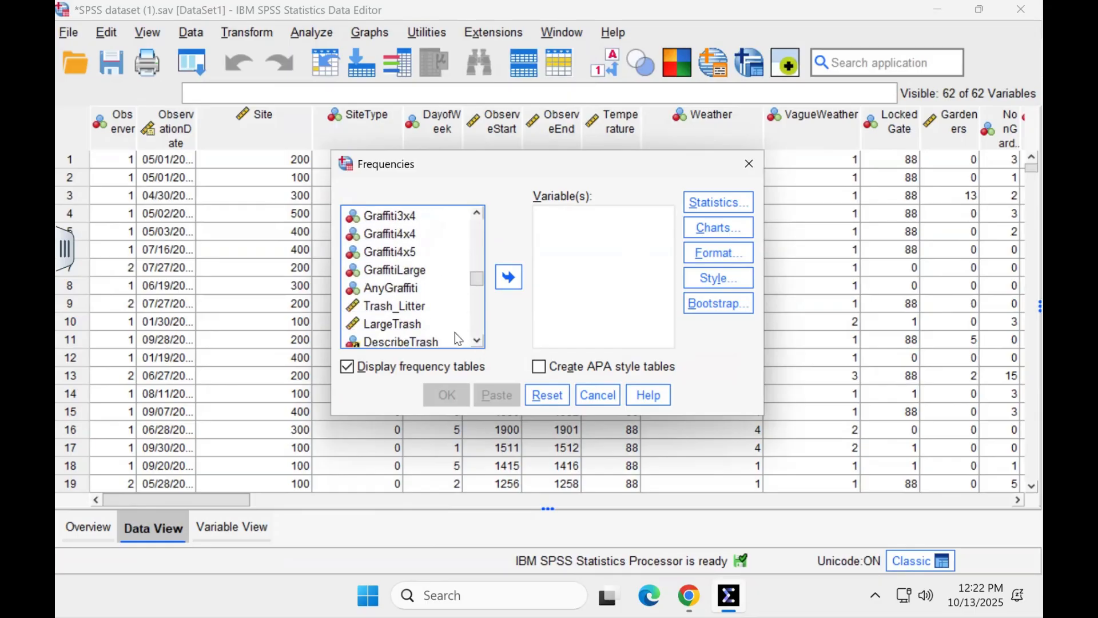
pyautogui.click(425, 307)
pyautogui.click(507, 279)
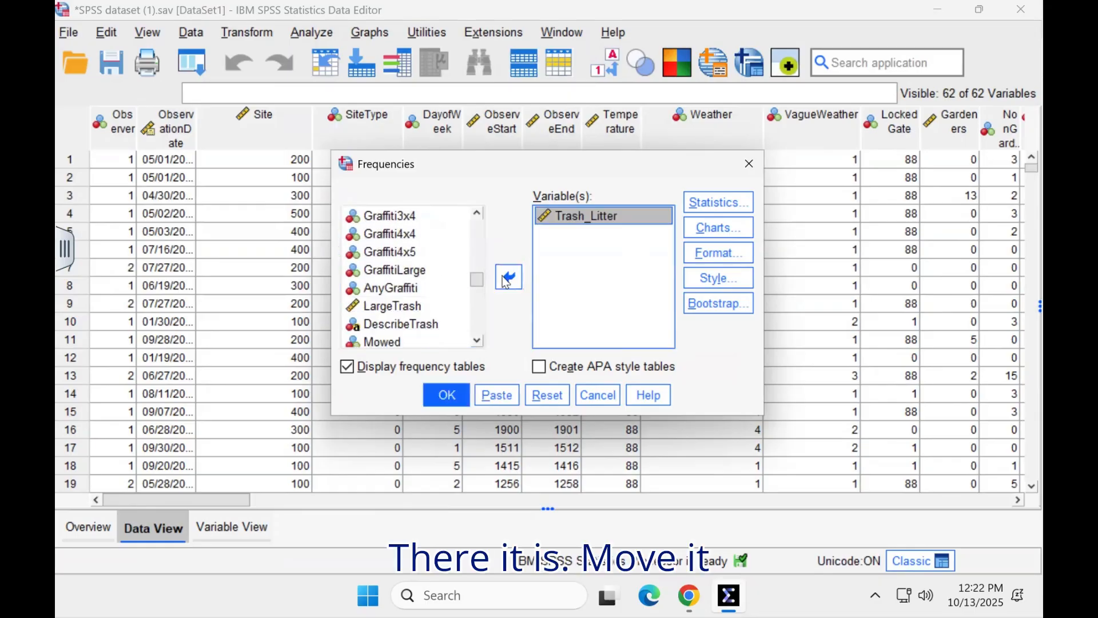
# Step: Request the mean and the standard deviation as statistics for the Frequencies analysis
pyautogui.click(715, 205)
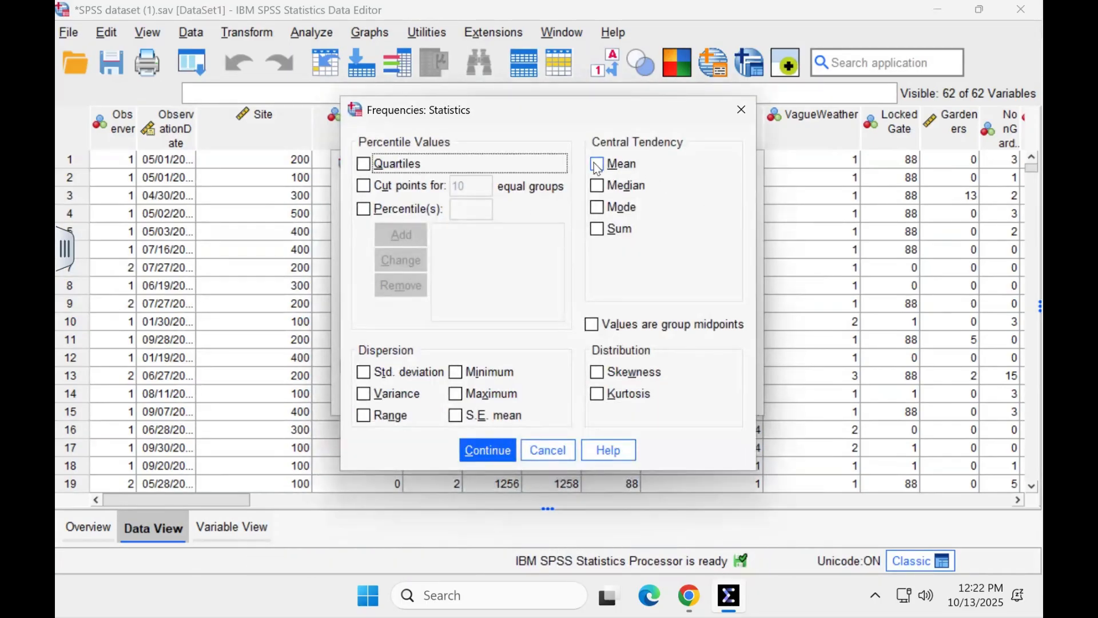
pyautogui.click(597, 165)
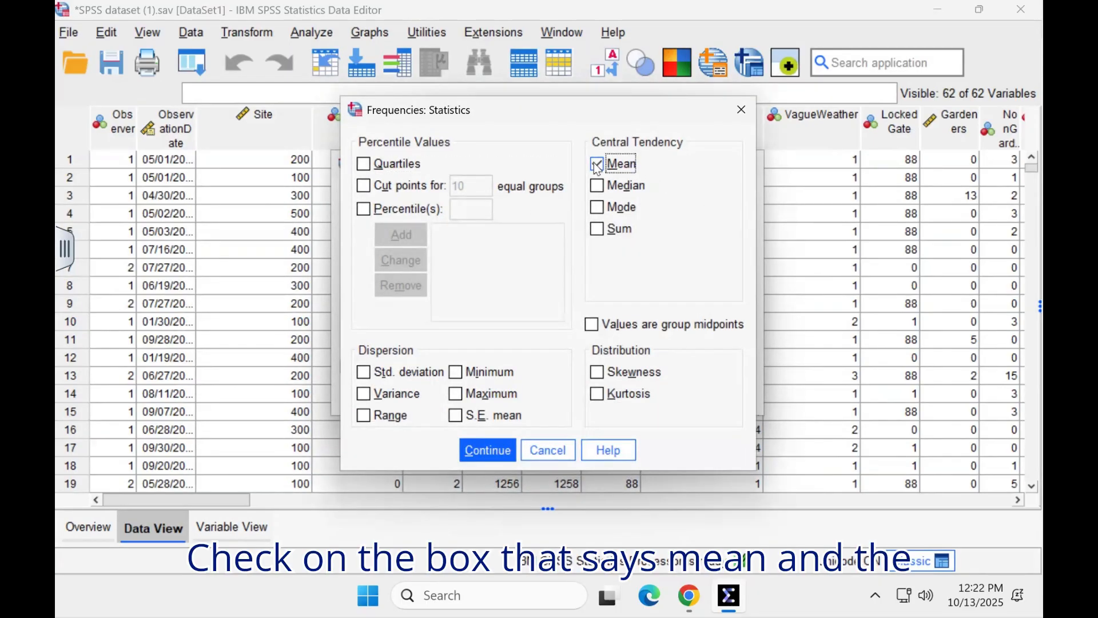
pyautogui.click(363, 374)
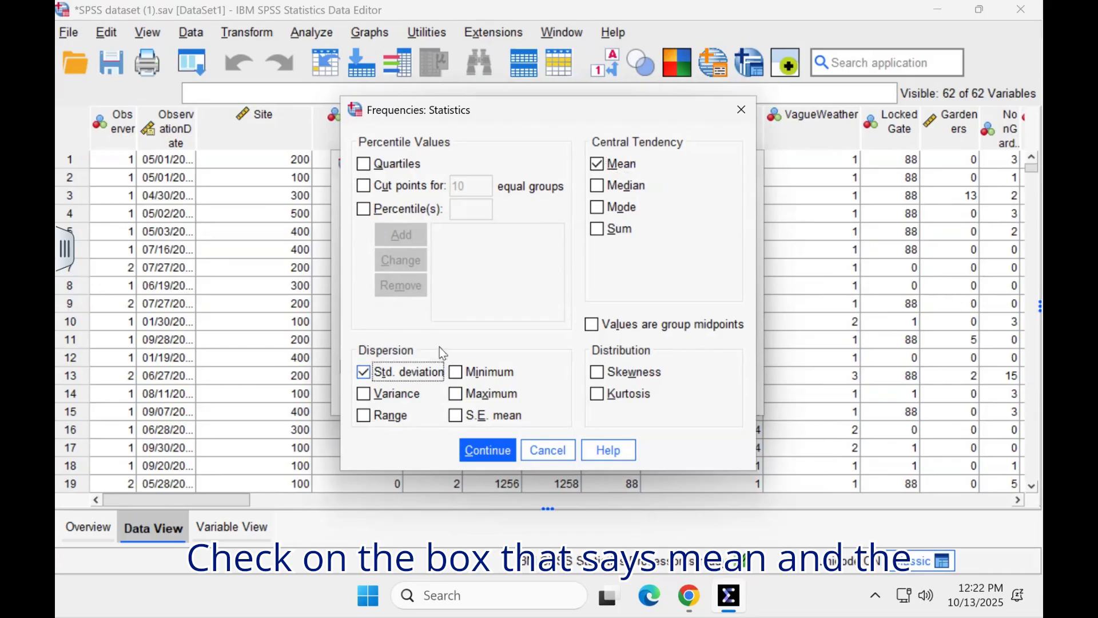
pyautogui.click(490, 452)
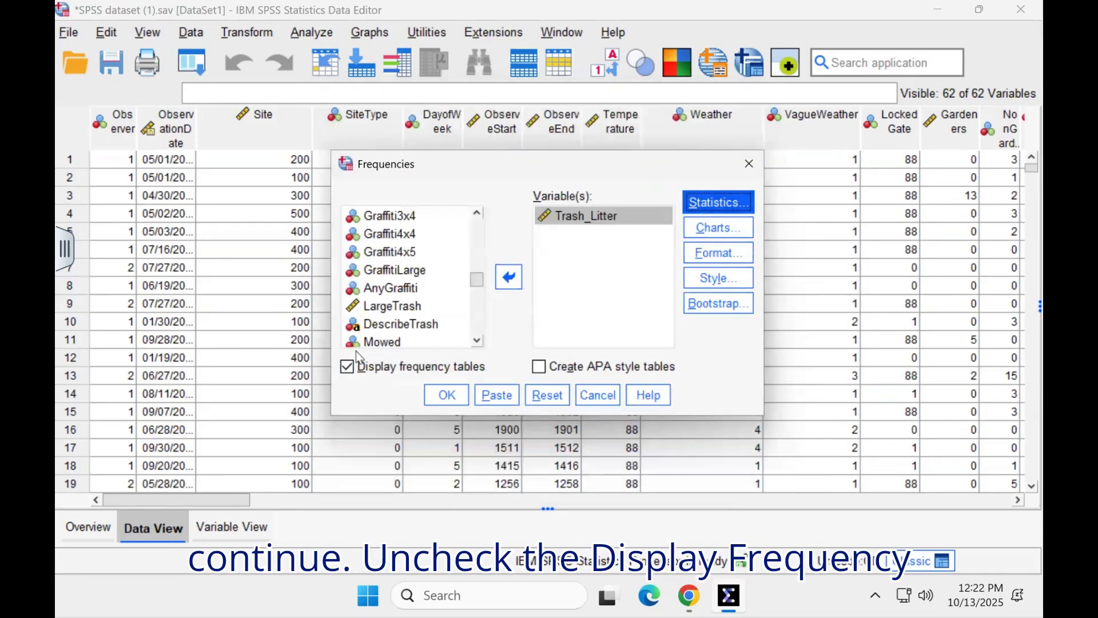
# Step: Turn off the display of frequency tables and run the Frequencies analysis on Trash_Litter
pyautogui.click(346, 367)
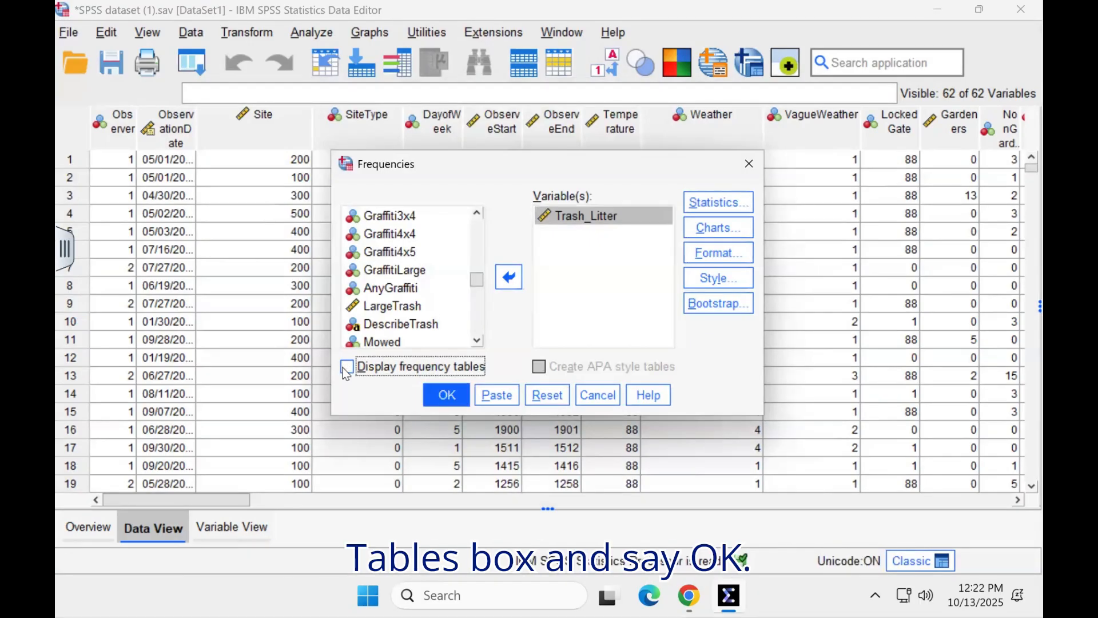
pyautogui.click(464, 403)
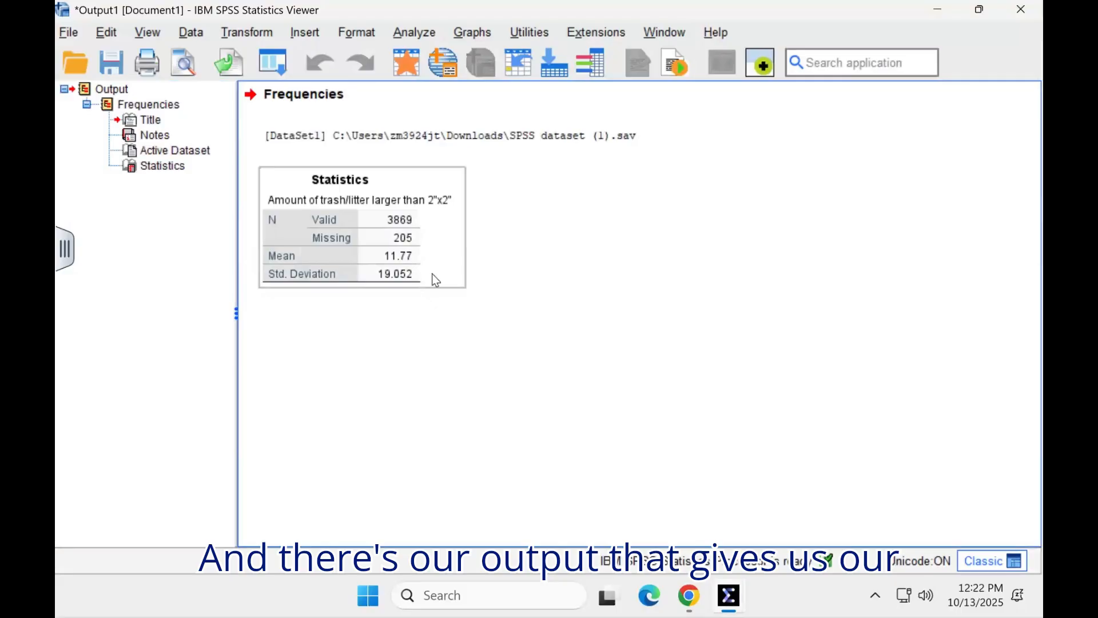
pyautogui.click(400, 302)
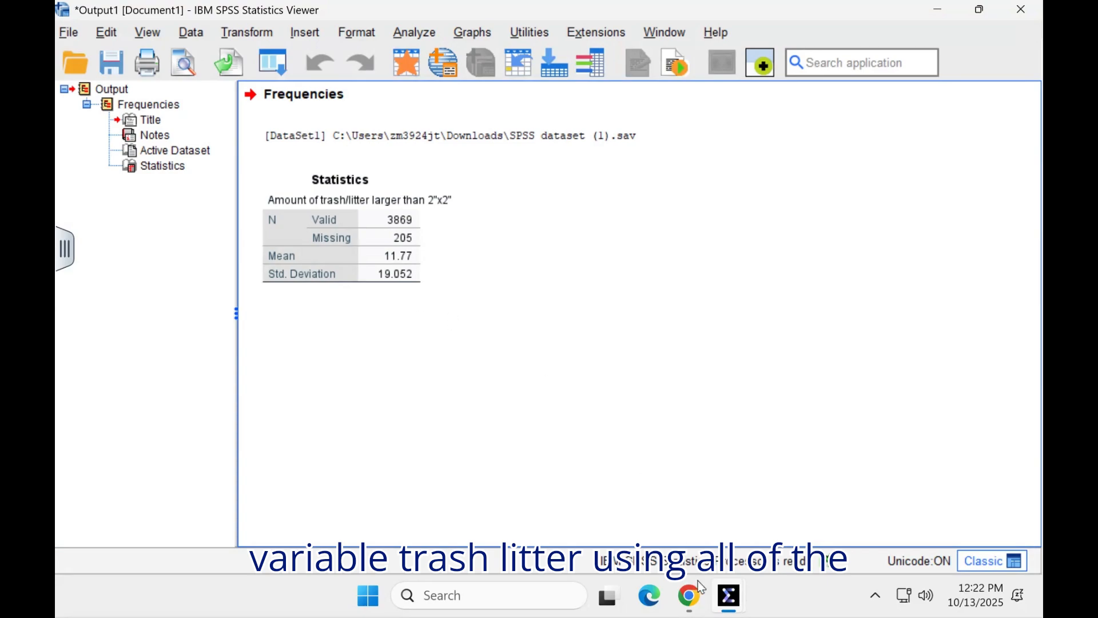
# Step: Return to the dataset's variable definitions and check which value of SiteType stands for Vacant Lot, leaving its value labels unchanged
pyautogui.click(730, 596)
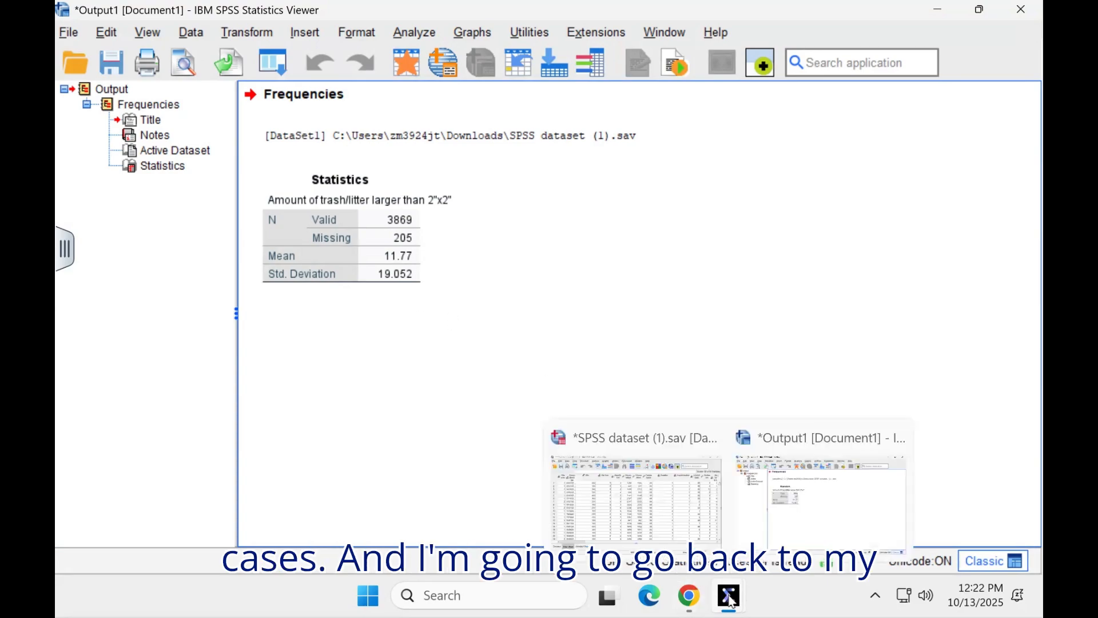
pyautogui.click(670, 506)
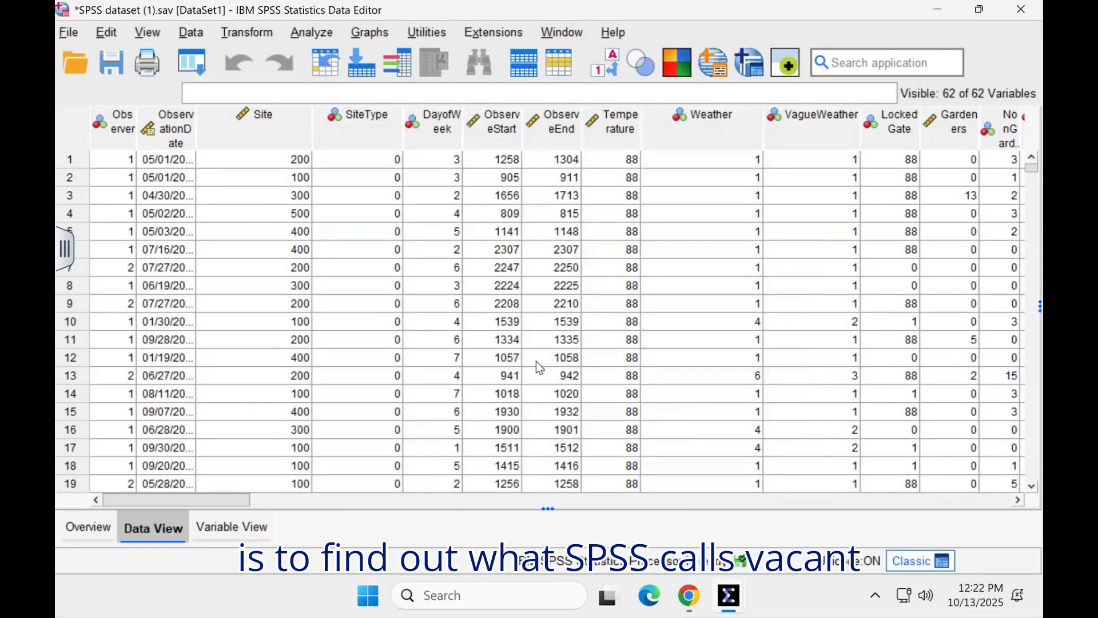
pyautogui.click(232, 527)
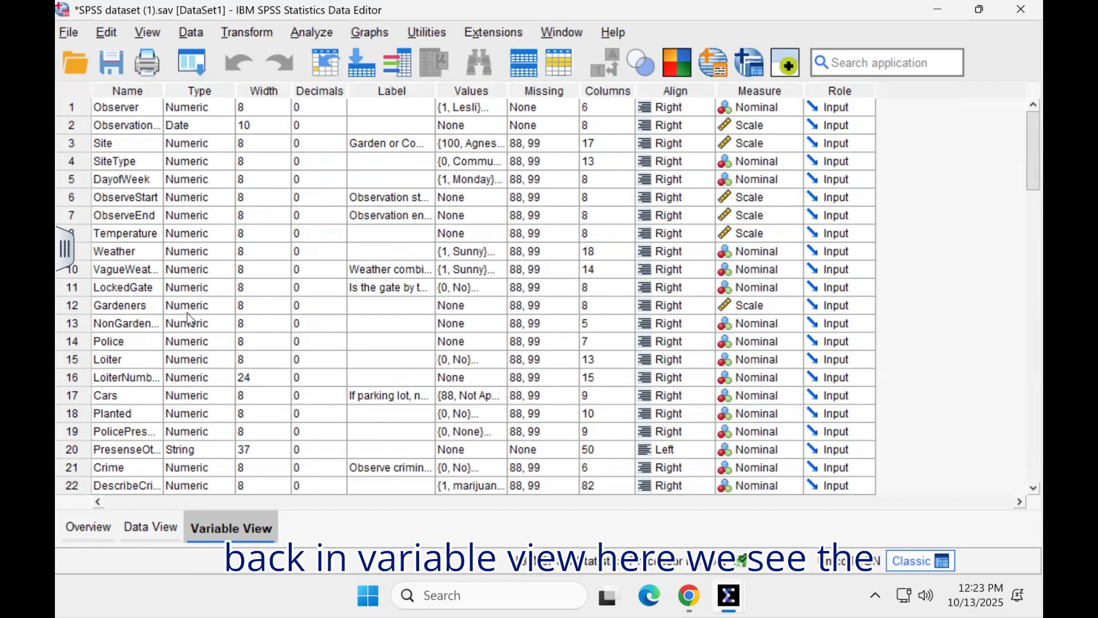
pyautogui.click(72, 163)
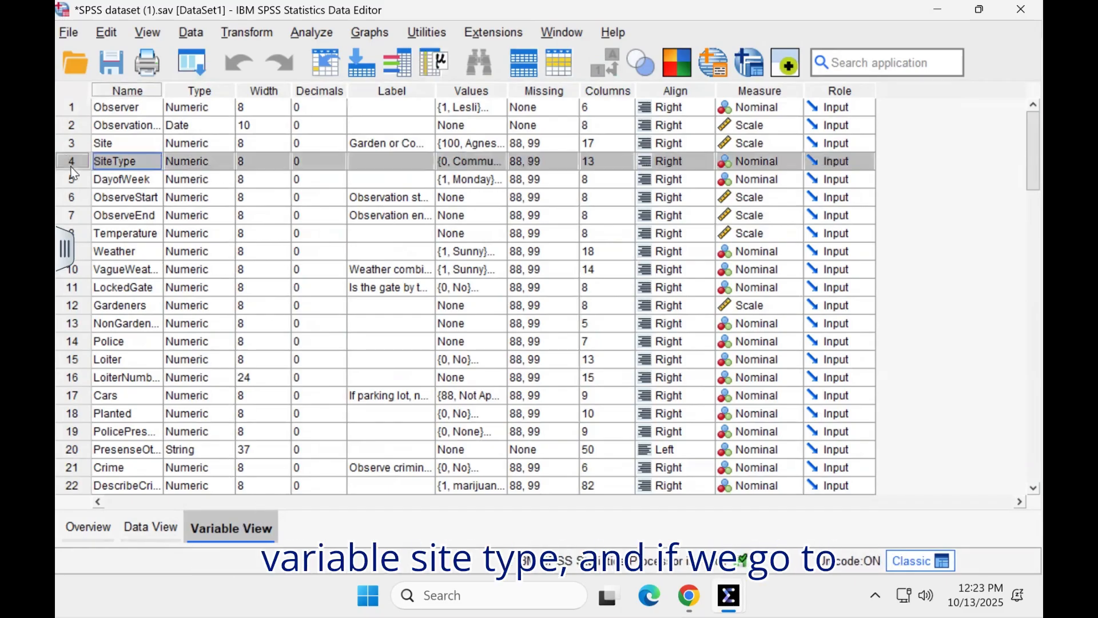
pyautogui.click(475, 166)
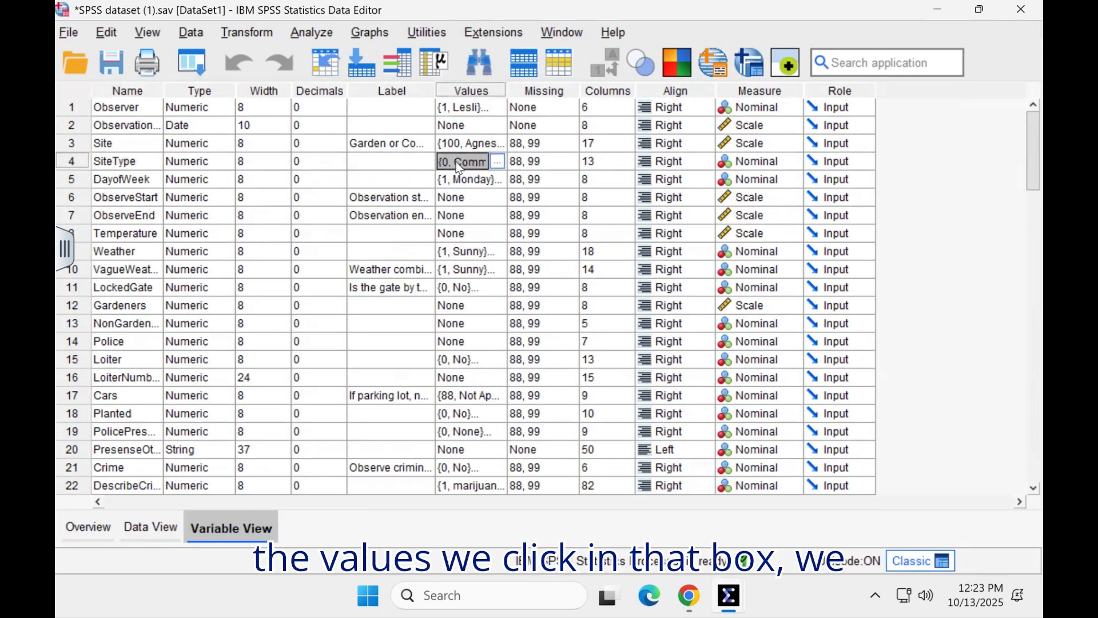
pyautogui.click(497, 162)
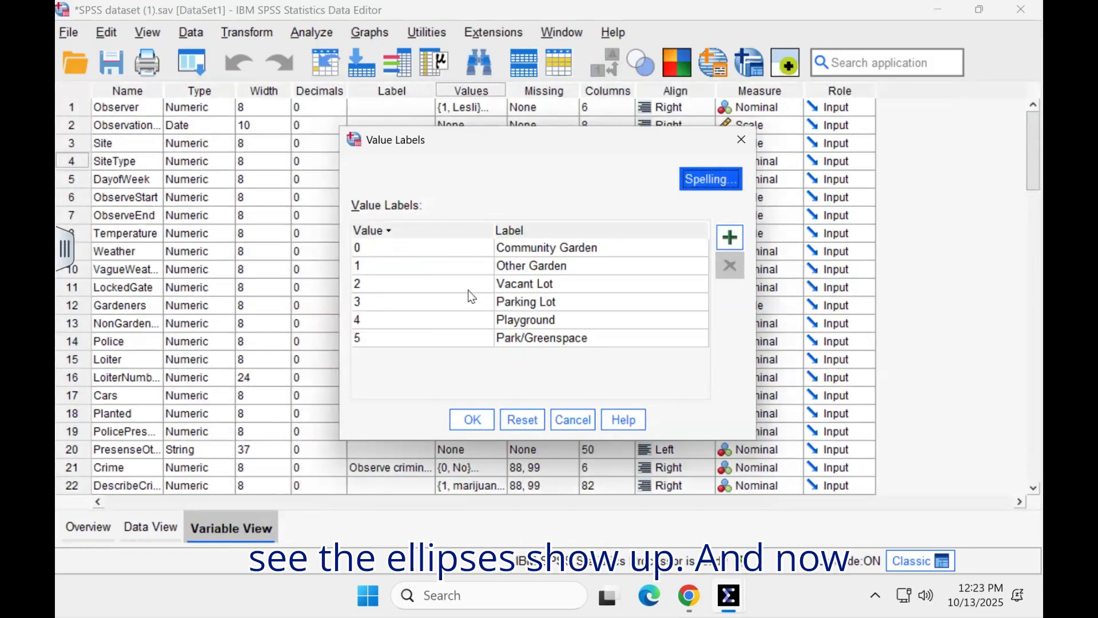
pyautogui.click(432, 285)
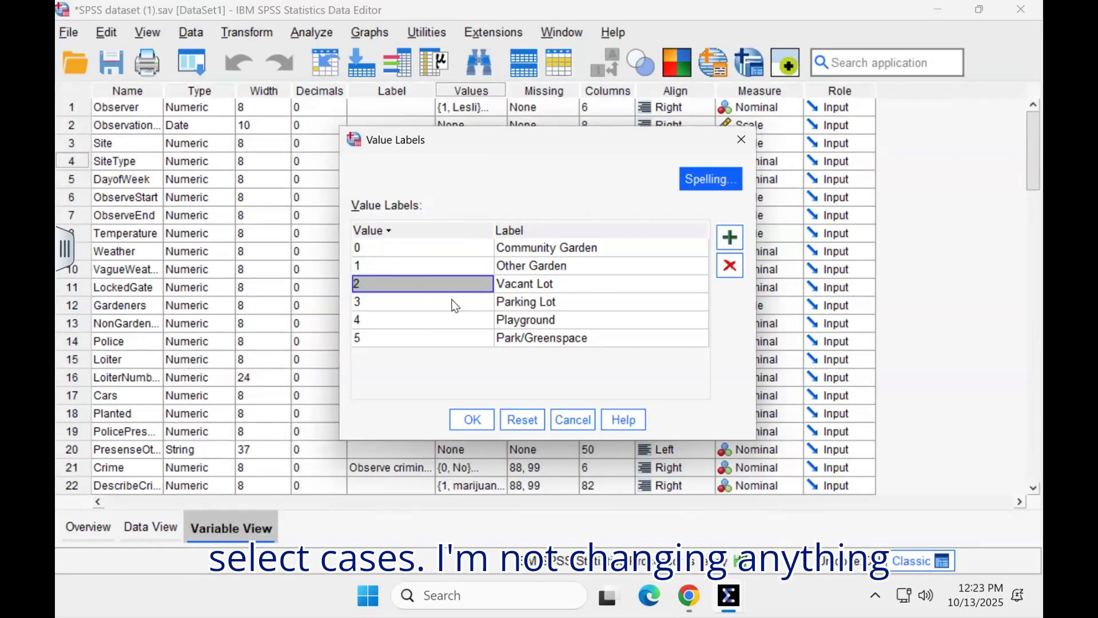
pyautogui.click(574, 424)
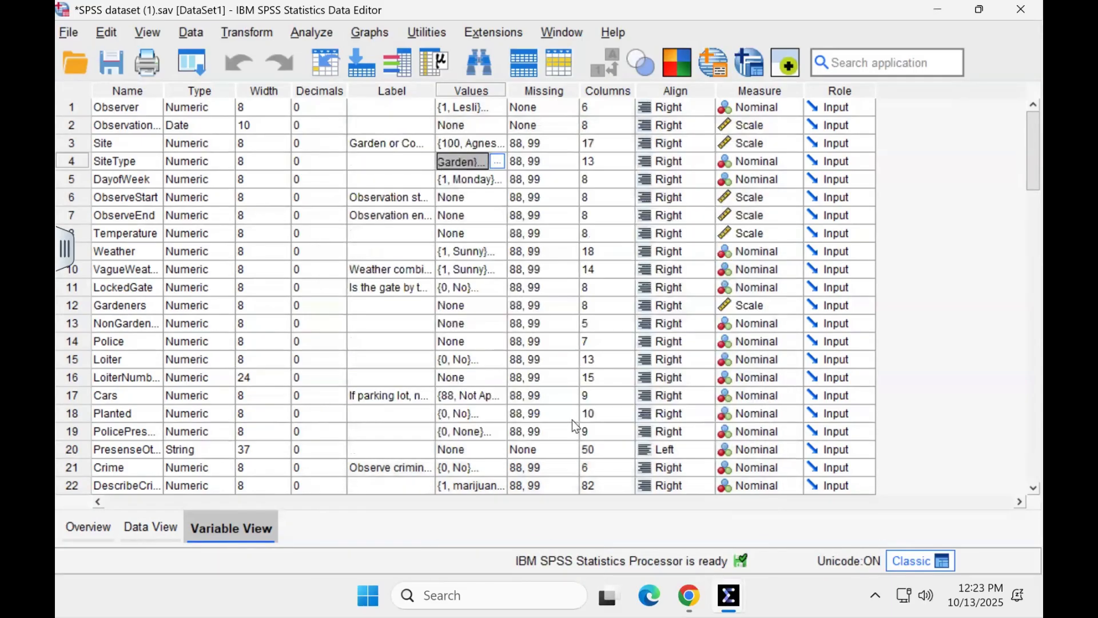
# Step: Set Select Cases to use an if condition and list the variables by name in the condition editor
pyautogui.click(197, 33)
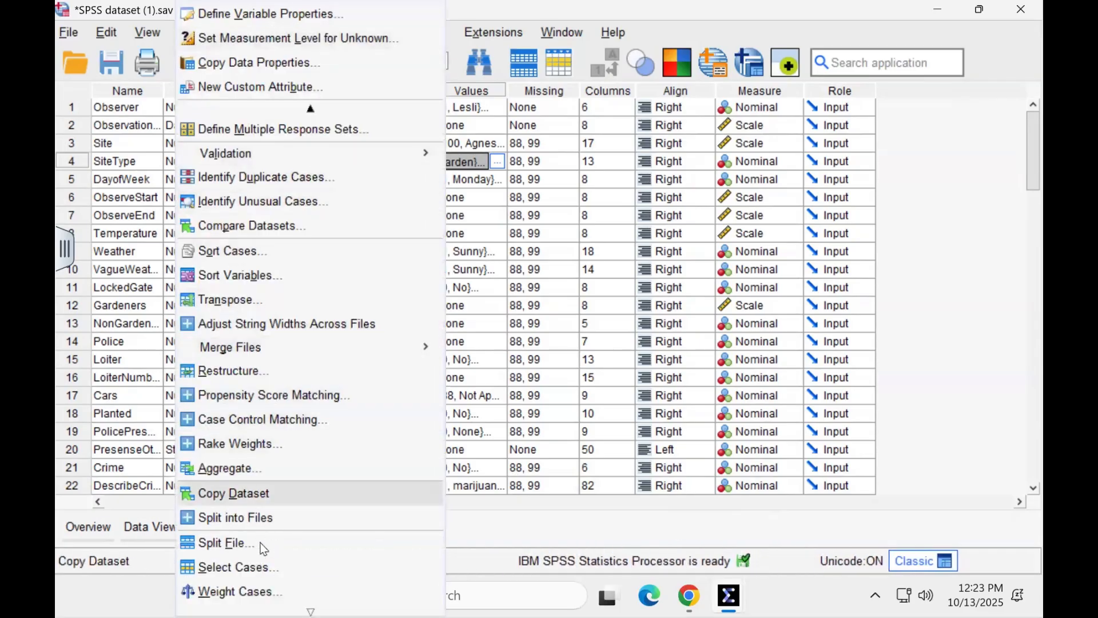
pyautogui.click(285, 572)
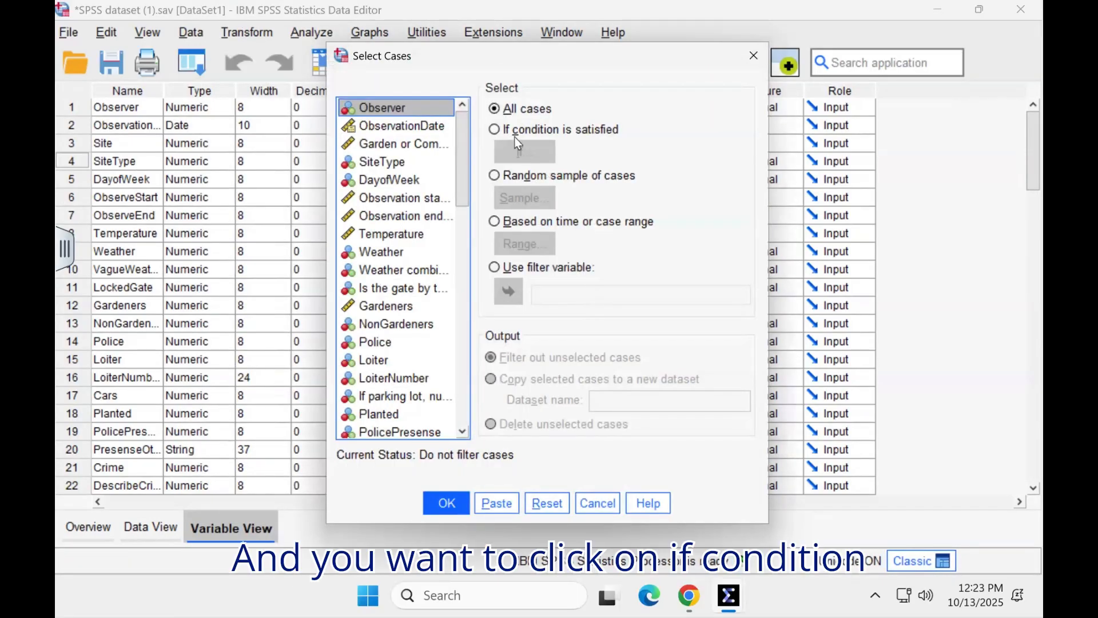
pyautogui.click(497, 131)
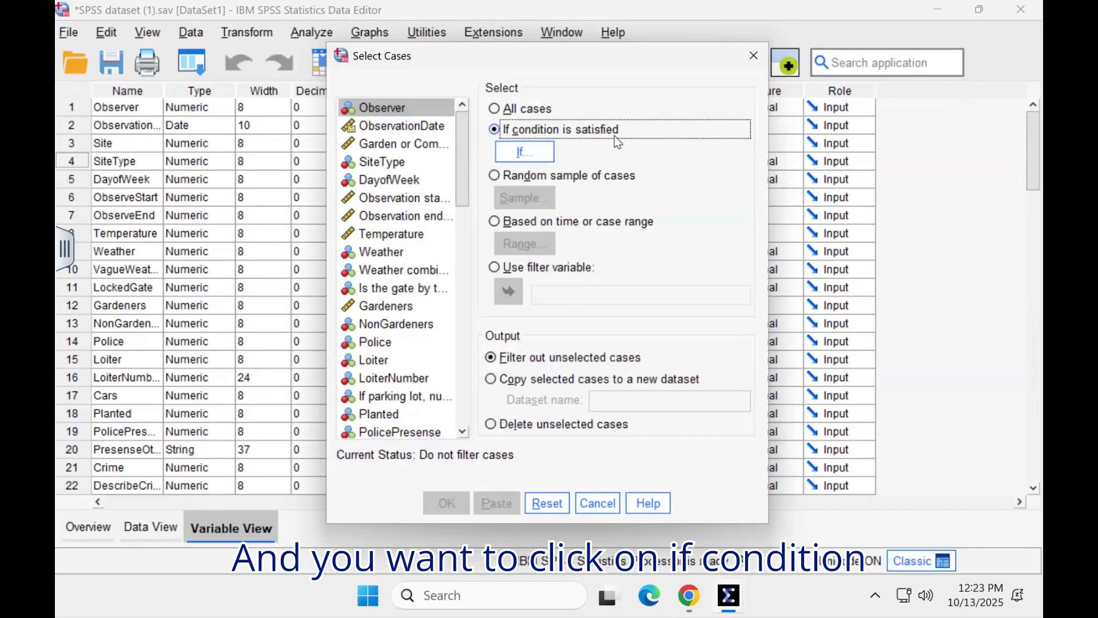
pyautogui.click(535, 156)
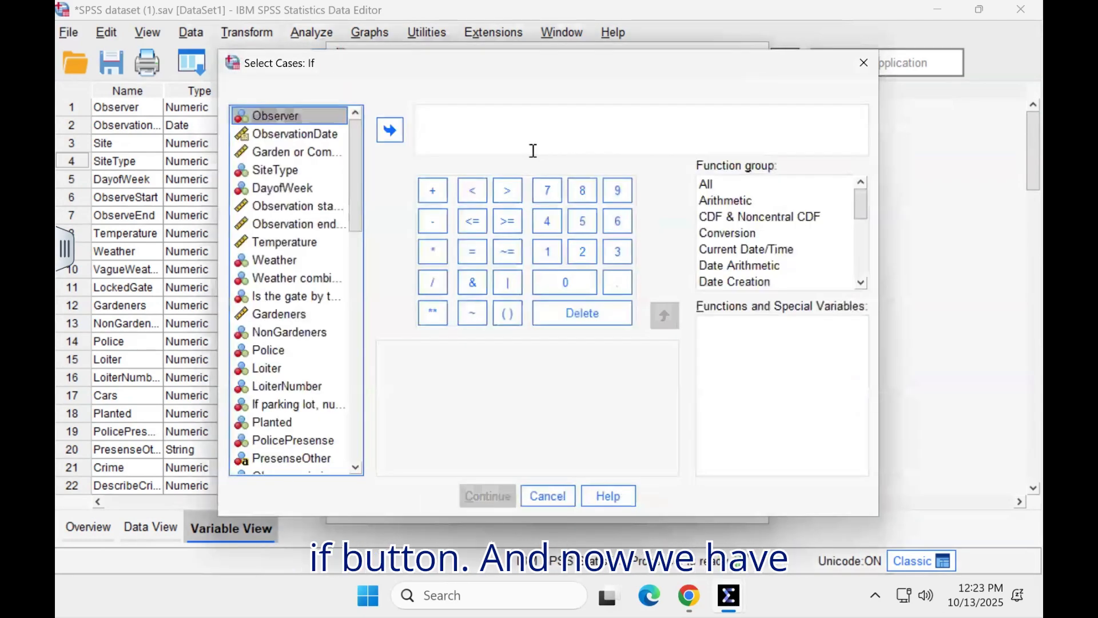
pyautogui.rightClick(304, 246)
pyautogui.click(307, 265)
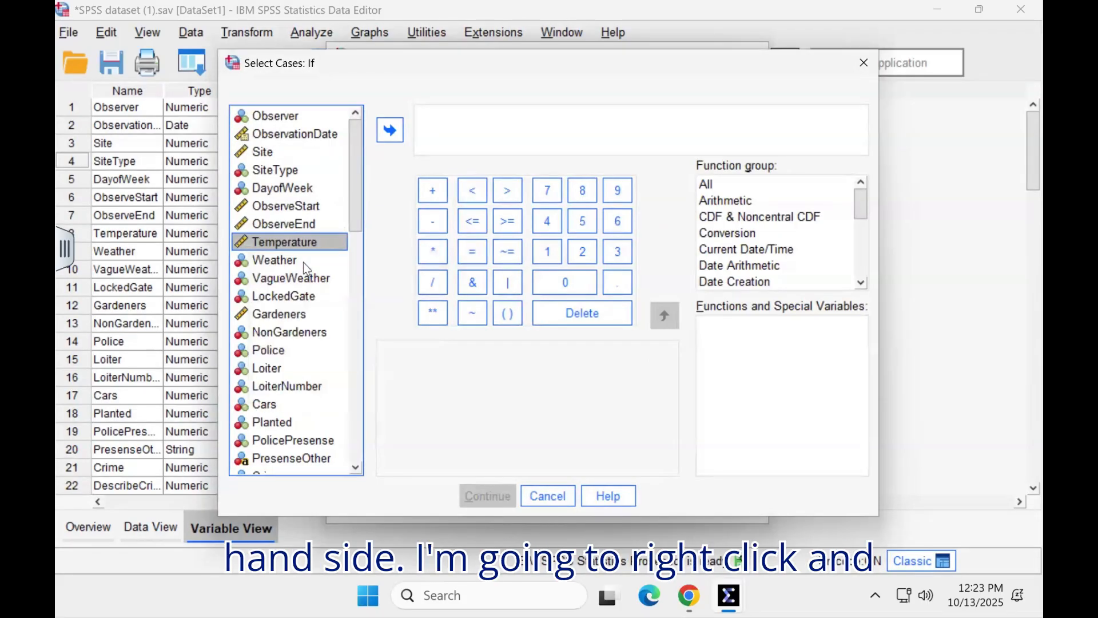
# Step: Define the selection condition SiteType = 2, apply the case filter and return to the dataset window
pyautogui.click(287, 172)
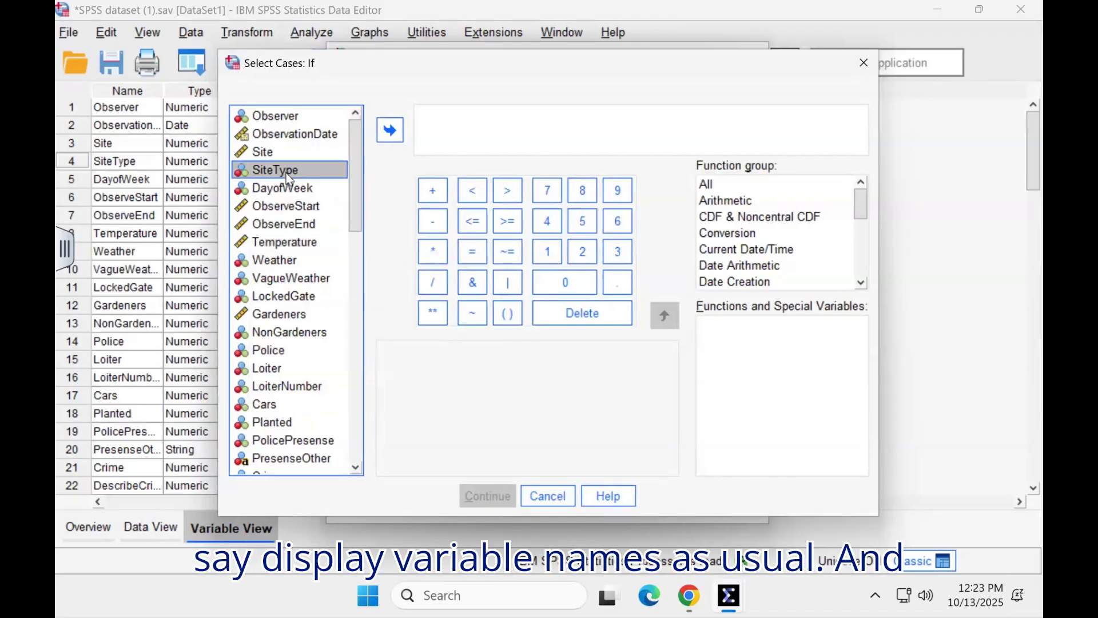
pyautogui.click(391, 132)
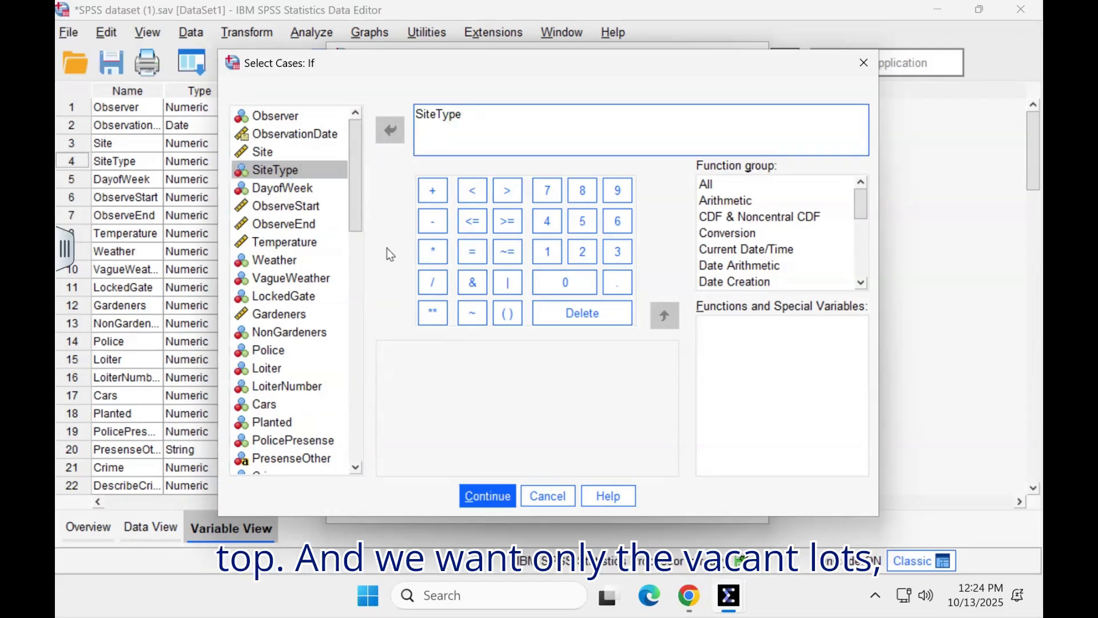
pyautogui.click(475, 251)
pyautogui.click(585, 255)
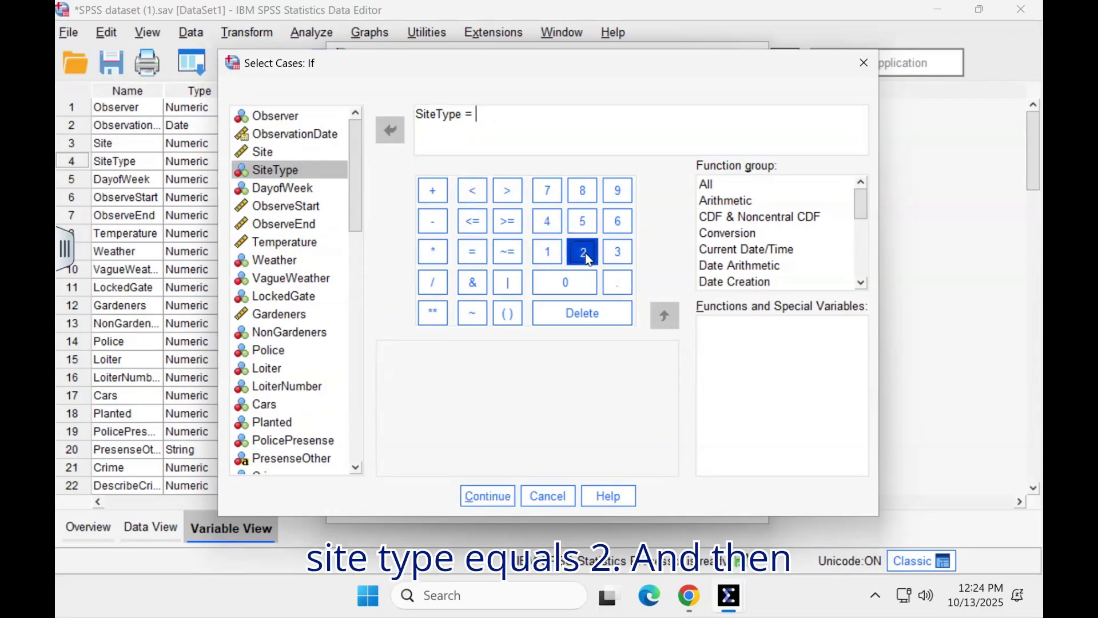
pyautogui.click(504, 497)
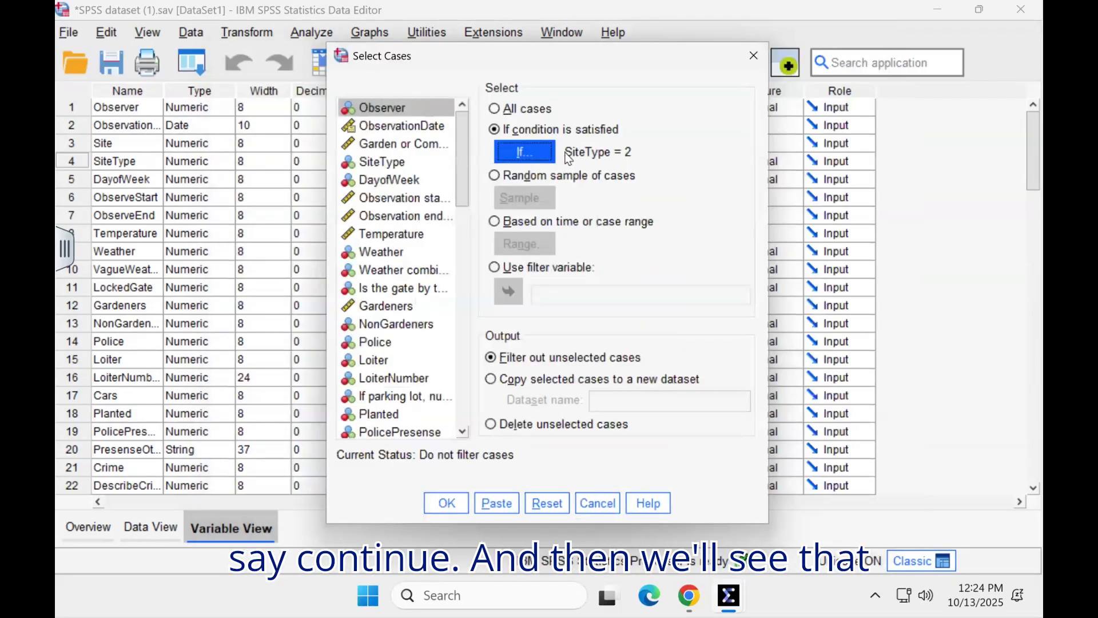
pyautogui.click(450, 504)
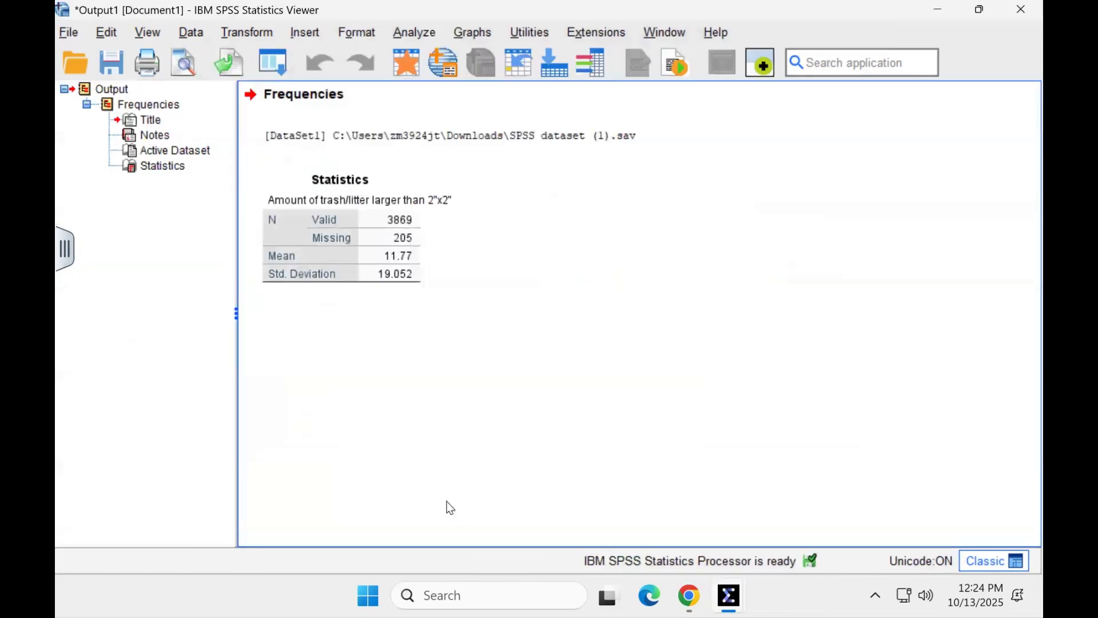
pyautogui.click(729, 595)
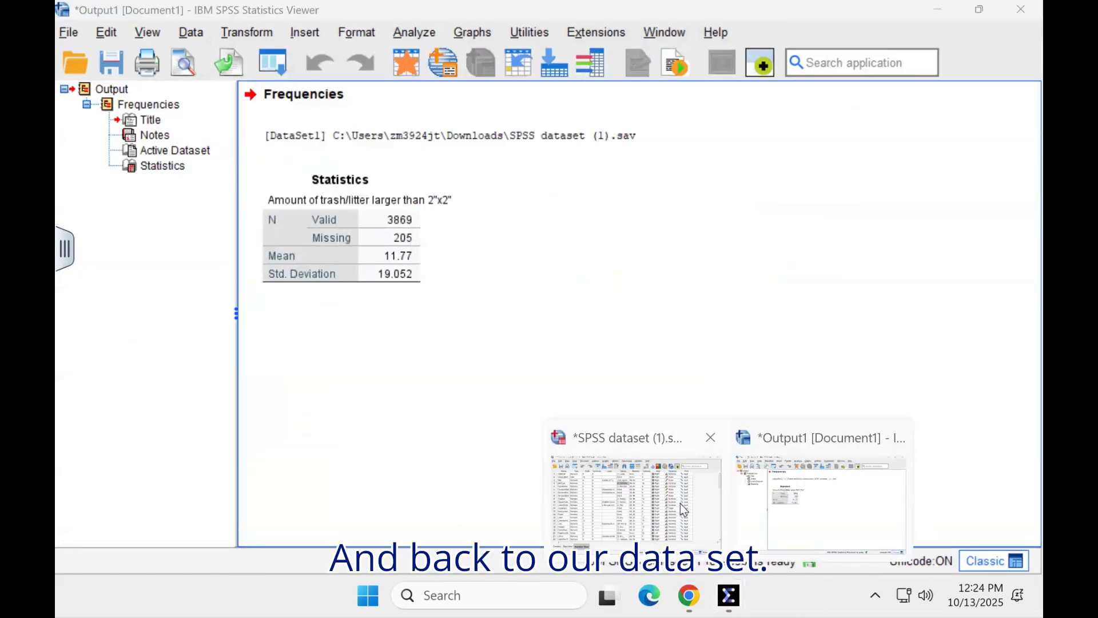
pyautogui.click(681, 503)
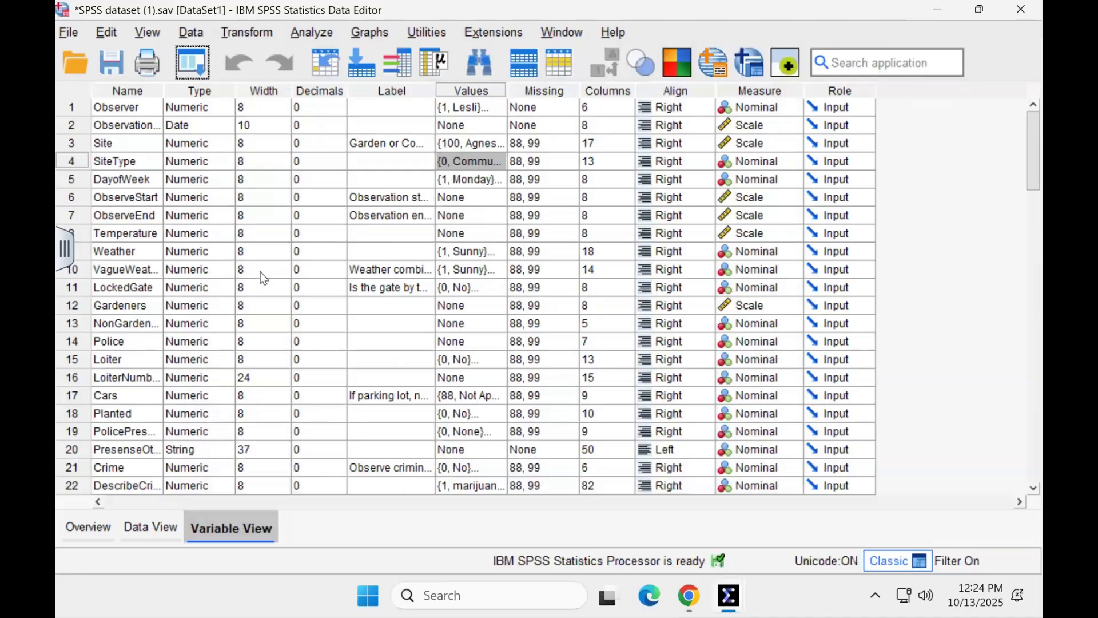
# Step: Display the data rows and check across the SiteType values which cases the filter excludes and which it keeps
pyautogui.click(169, 527)
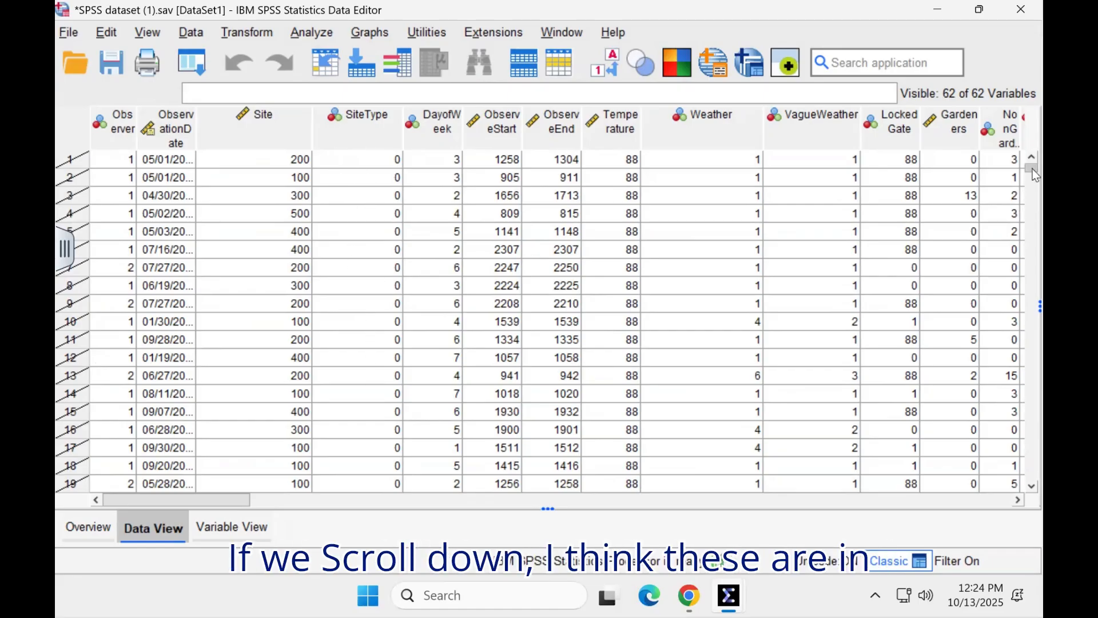
pyautogui.scroll(-4, 1034, 175)
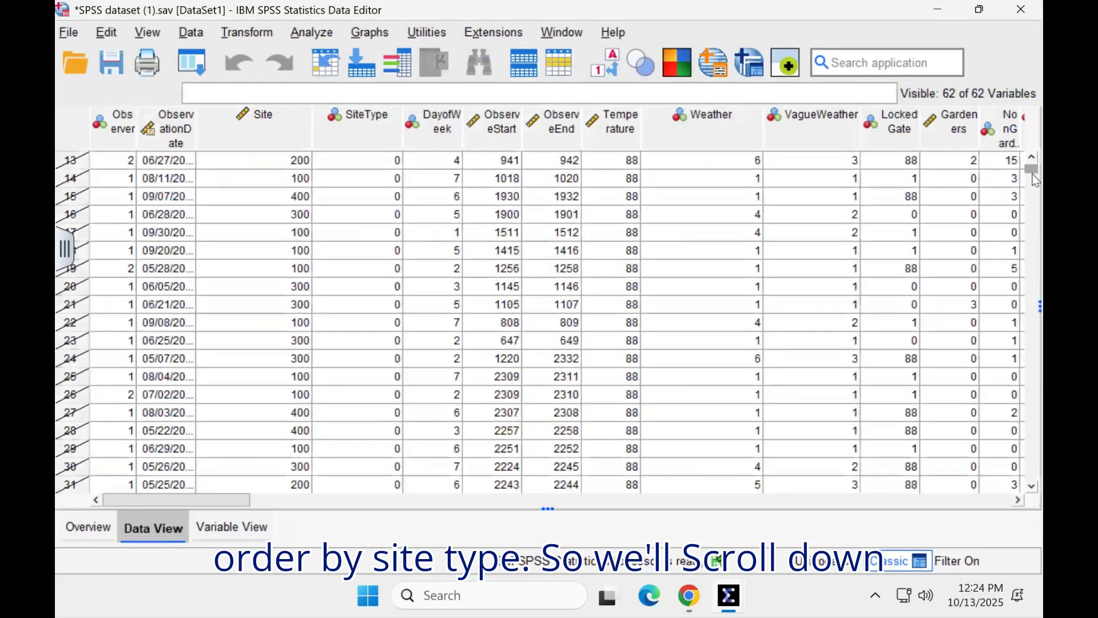
pyautogui.moveTo(1032, 180); pyautogui.dragTo(1034, 203)
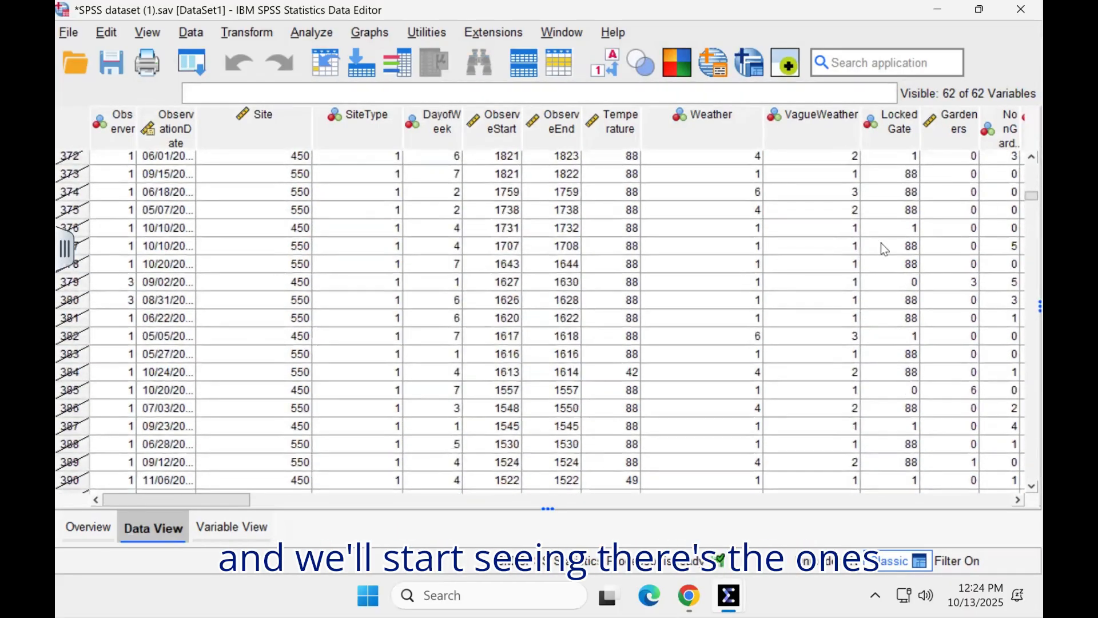
pyautogui.moveTo(1035, 202); pyautogui.dragTo(1037, 220)
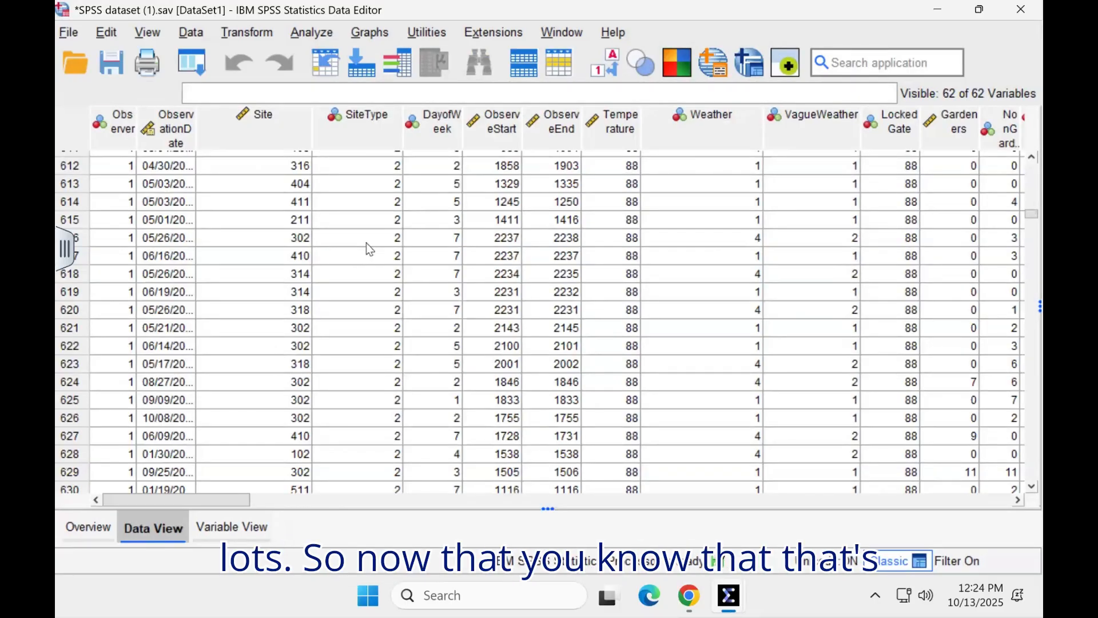
# Step: Run the Frequencies analysis on Trash_Litter again for the filtered cases, keeping mean and standard deviation as the statistics
pyautogui.click(305, 36)
pyautogui.moveTo(366, 126)
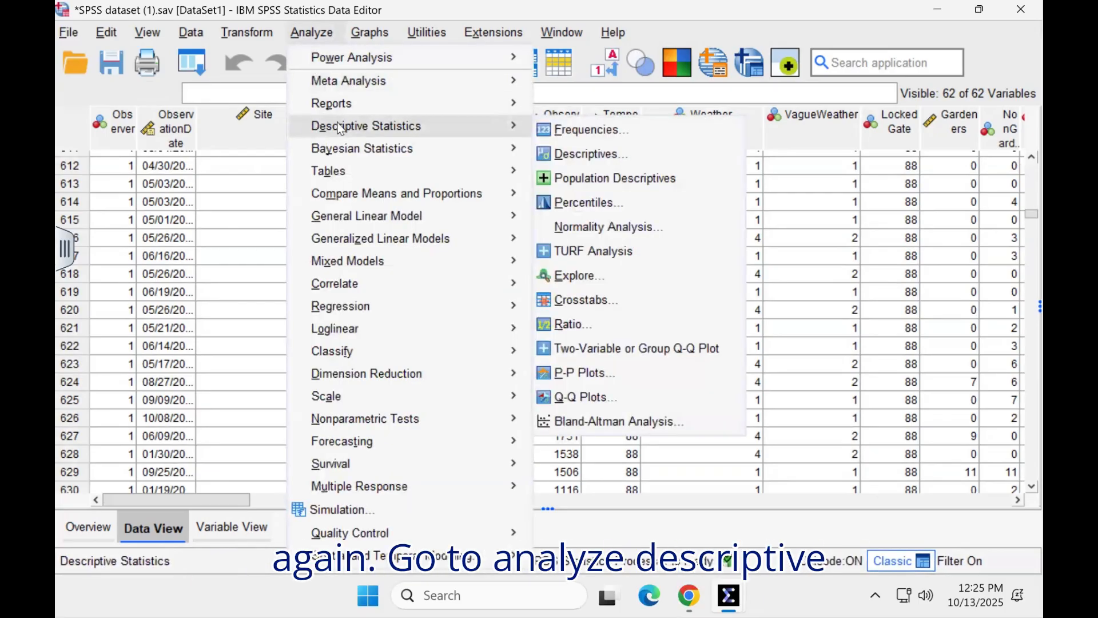
pyautogui.click(564, 131)
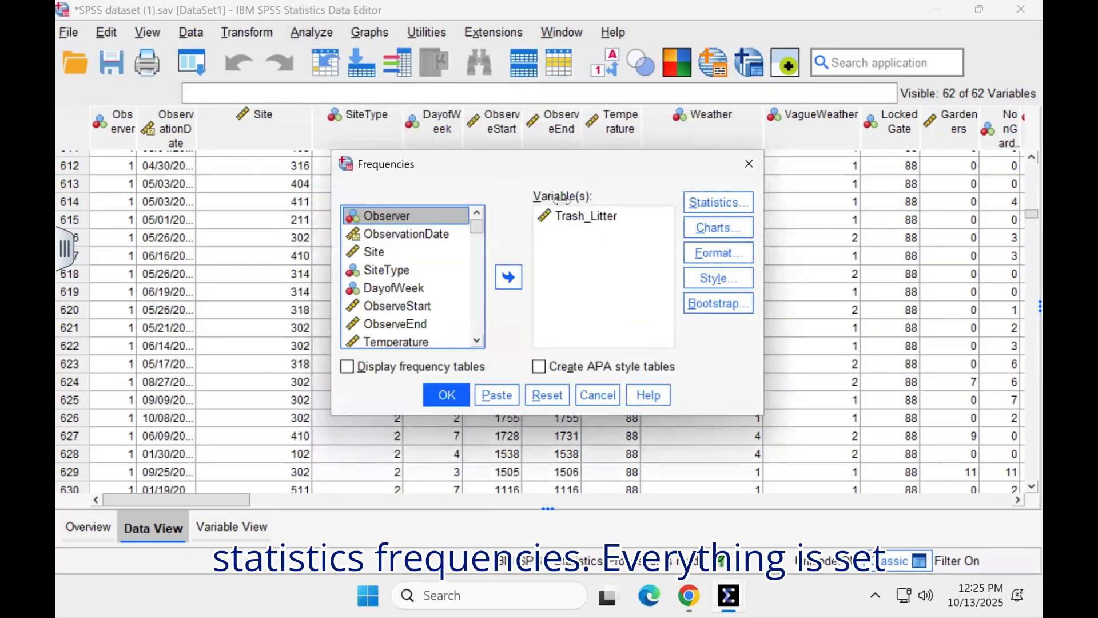
pyautogui.click(728, 202)
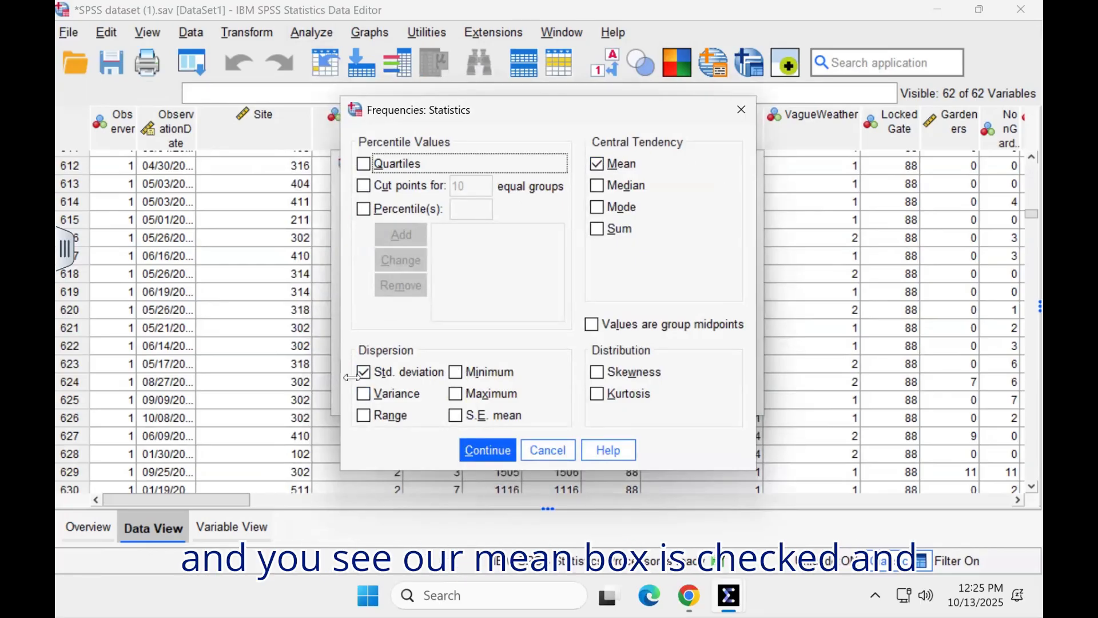
pyautogui.click(489, 451)
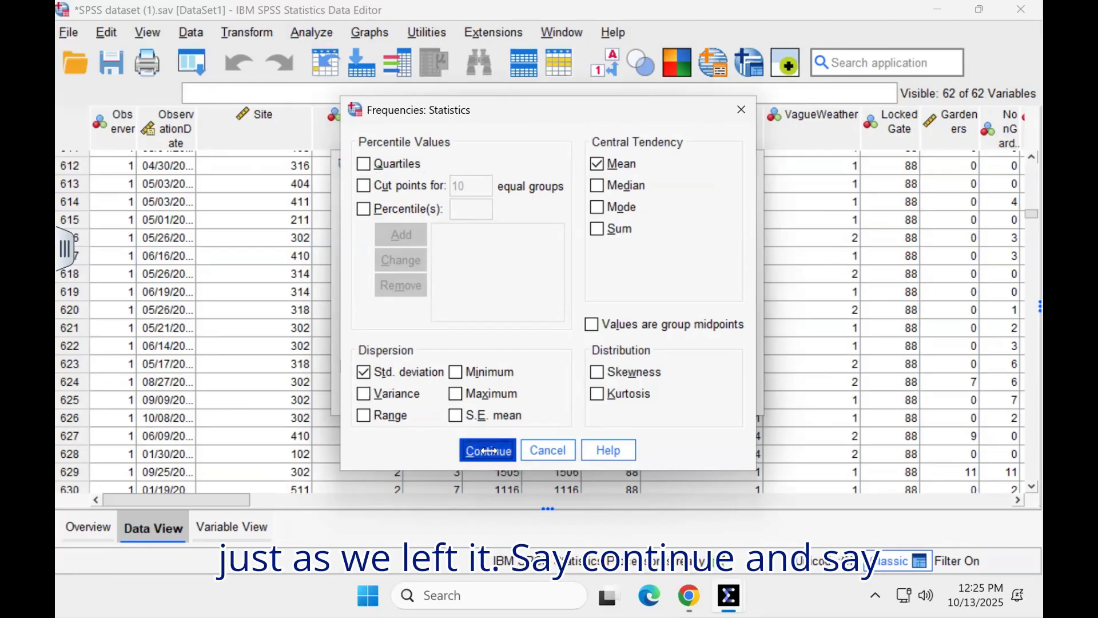
pyautogui.click(452, 393)
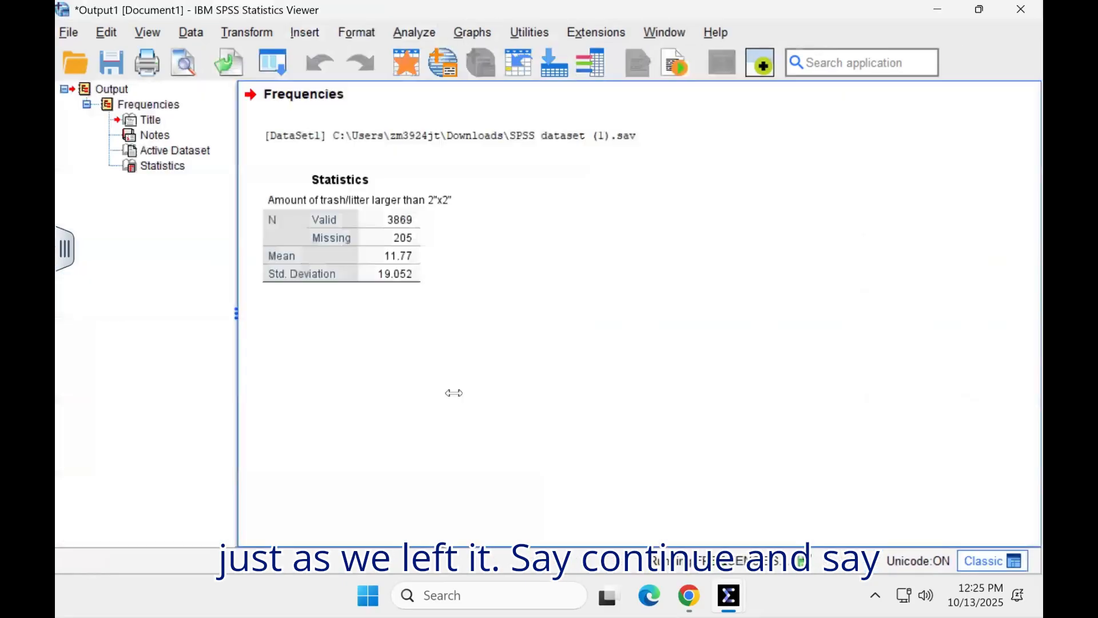